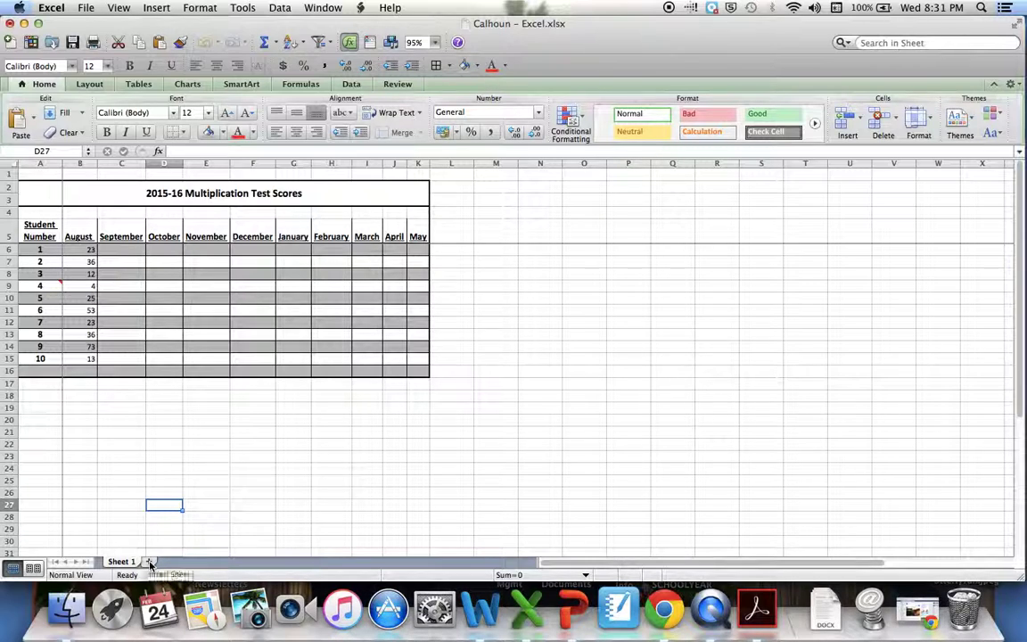
Insert a new blank worksheet after Sheet 1
click(150, 562)
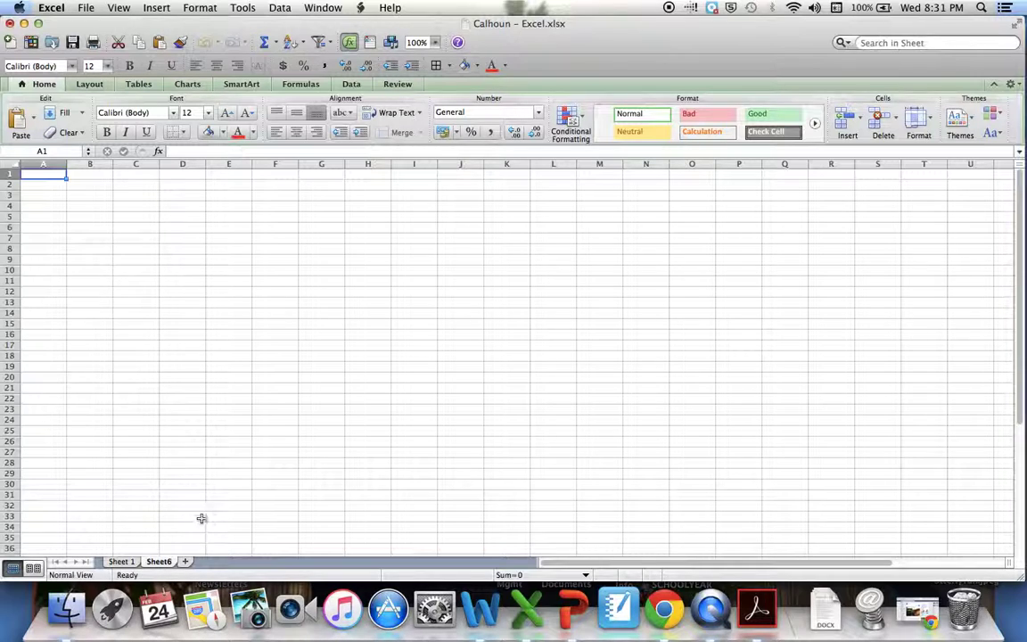
Add another blank worksheet after Sheet6 and permanently delete it
click(186, 561)
right_click(191, 565)
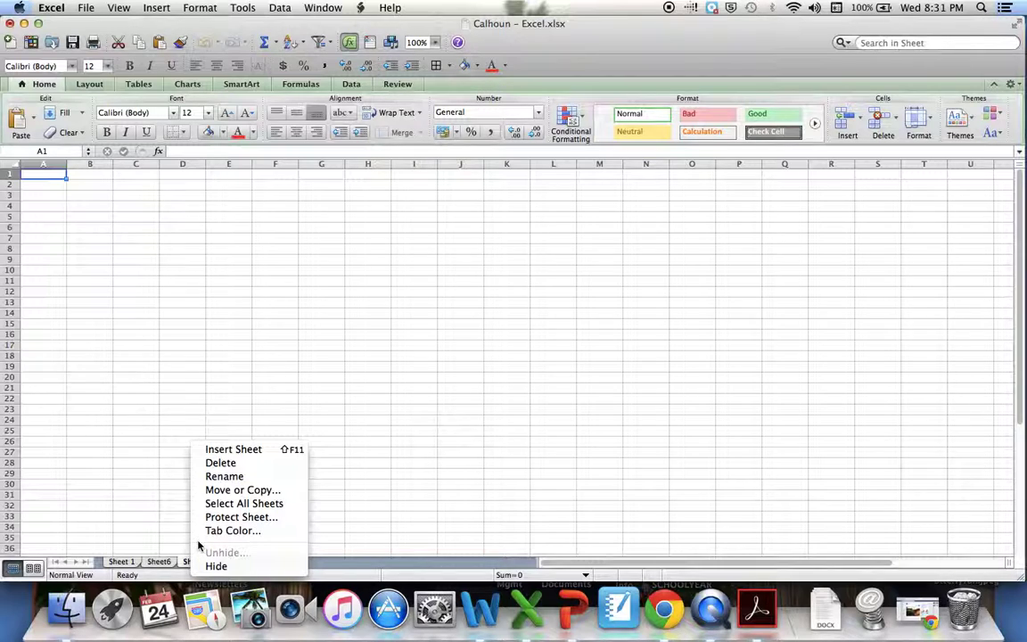
click(219, 463)
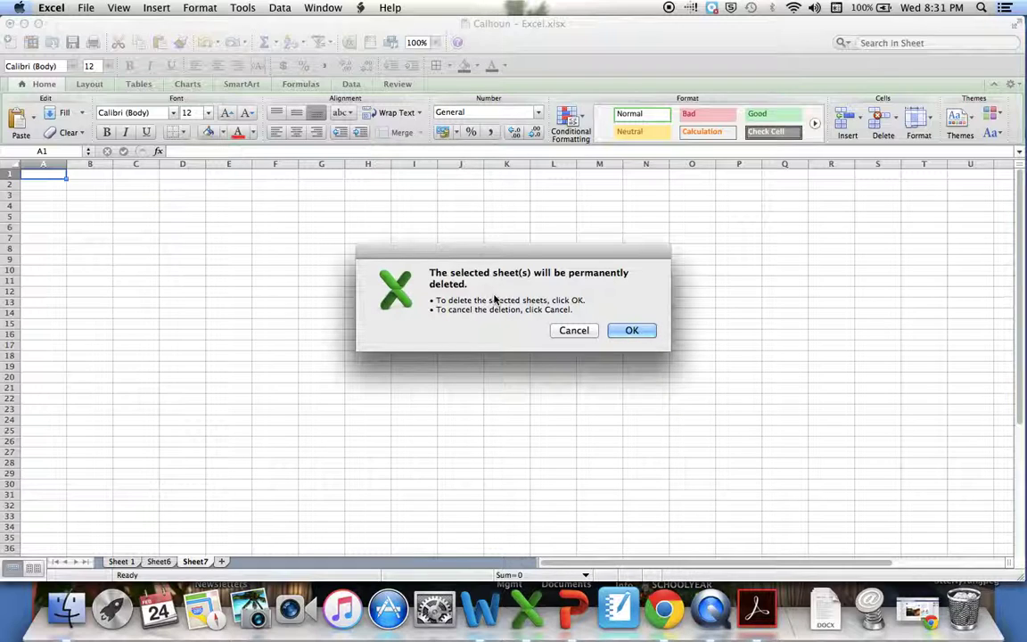
click(633, 330)
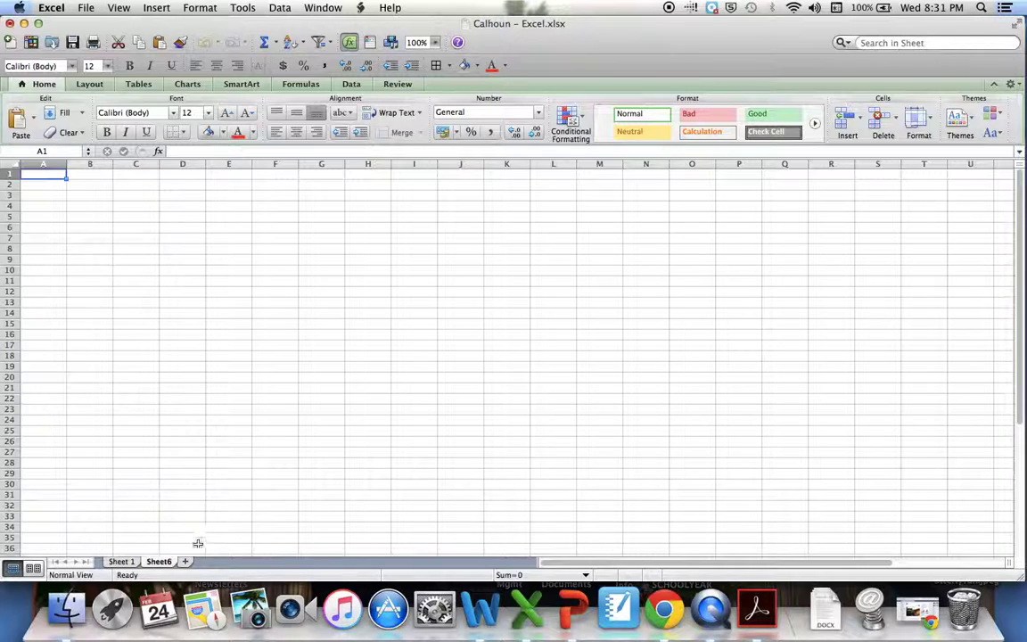
Rename the Sheet 1 worksheet containing the multiplication test scores as Math
click(121, 561)
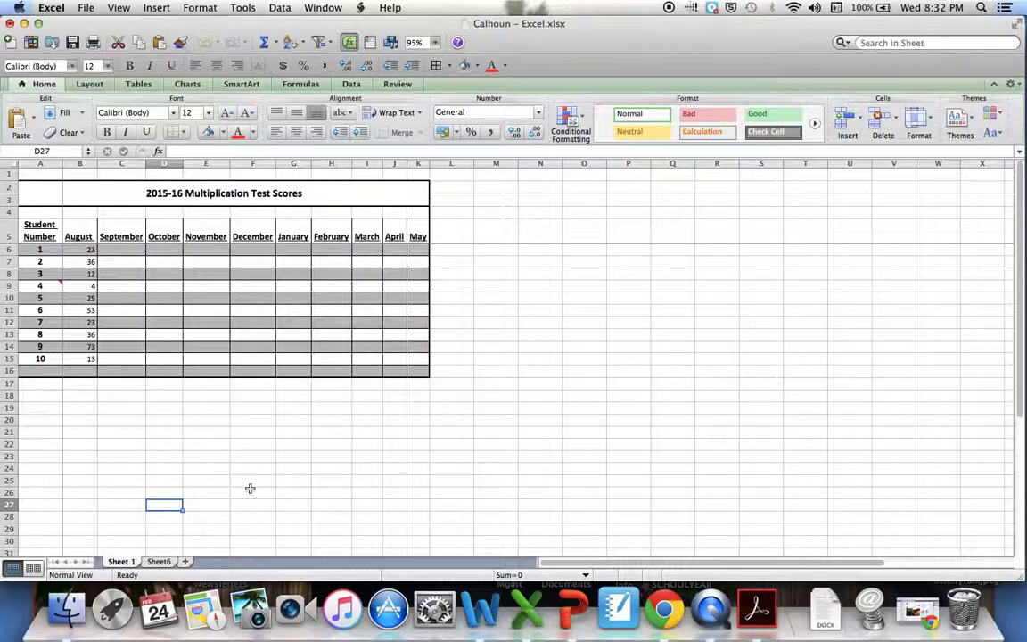
right_click(124, 562)
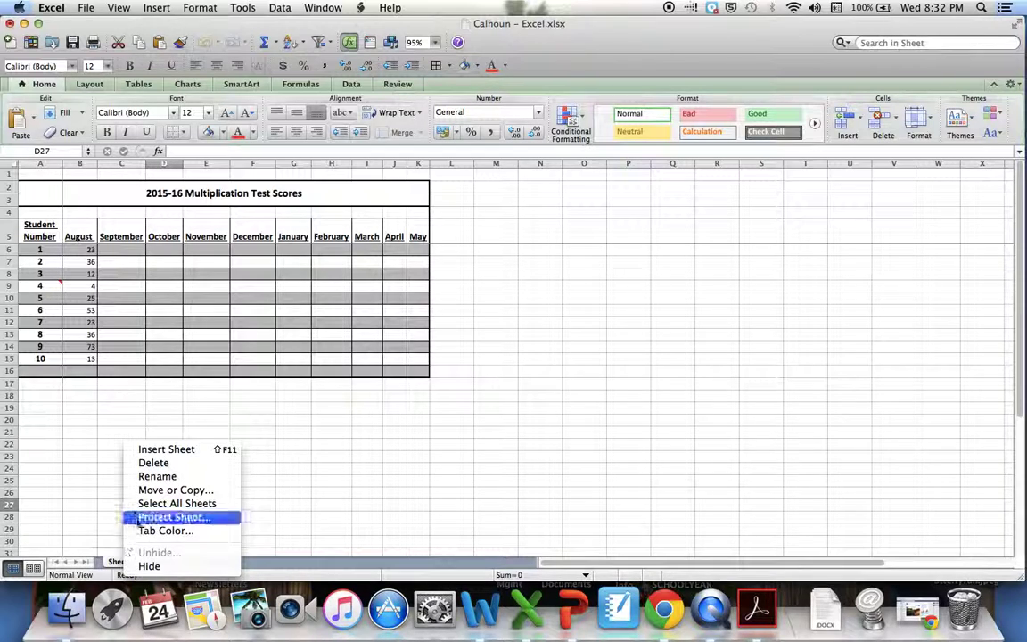
click(157, 476)
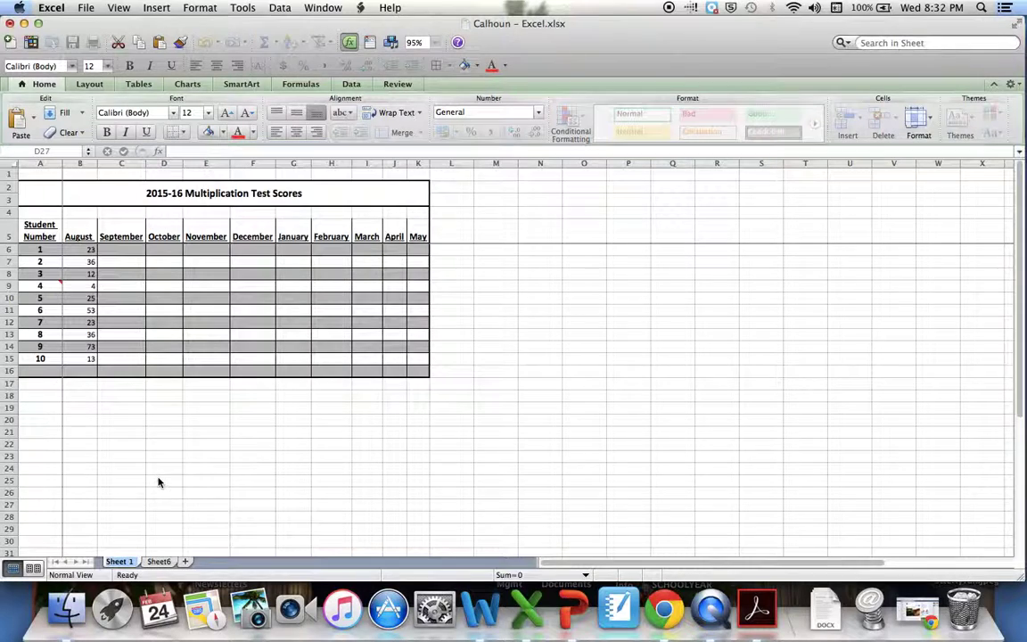
double_click(114, 561)
click(137, 504)
text(Math)
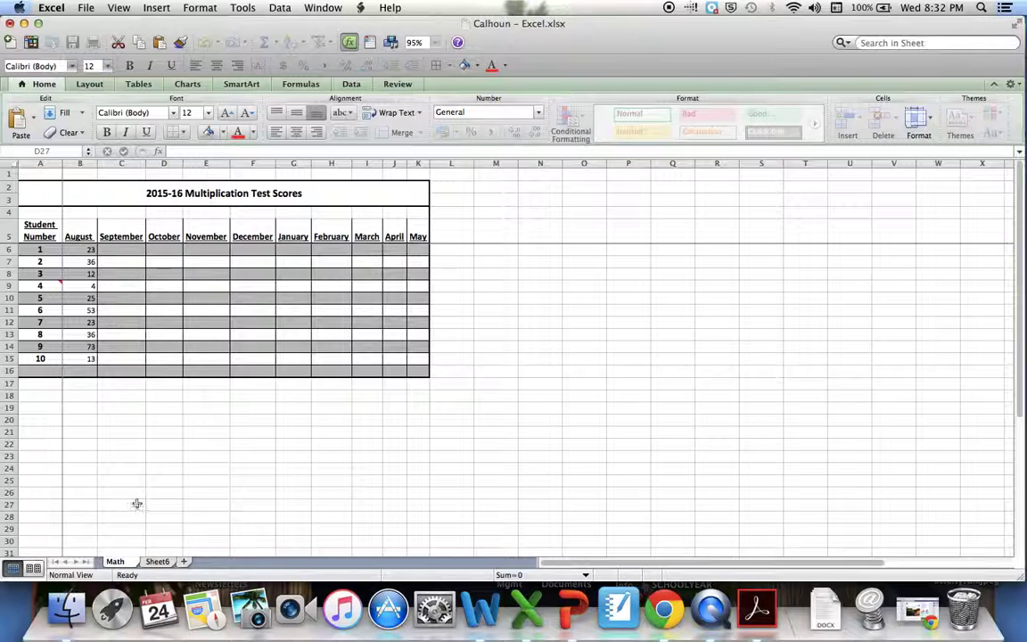
click(138, 495)
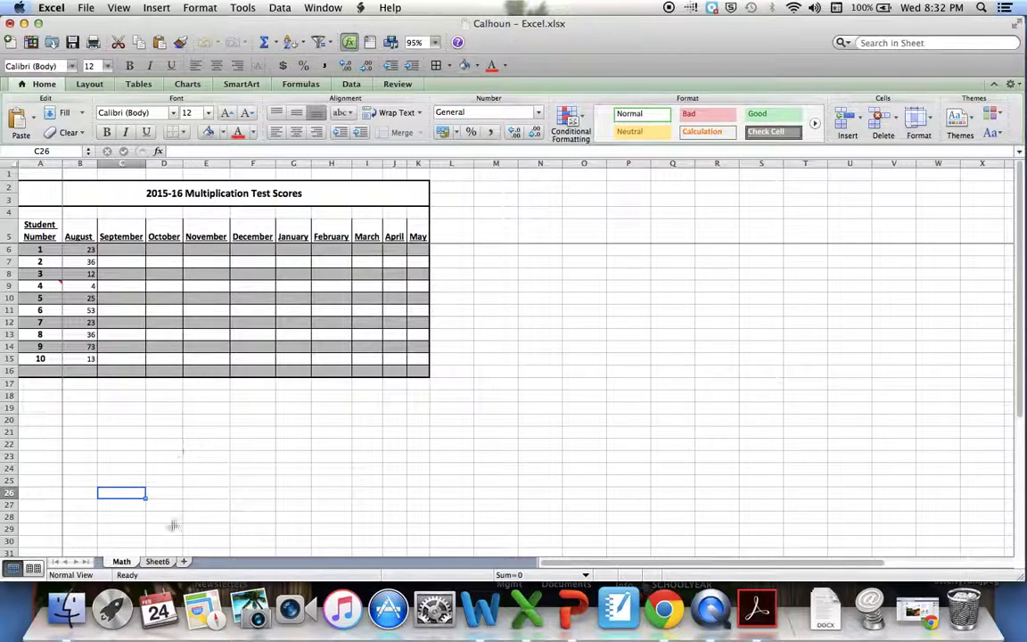
Rename the blank Sheet6 worksheet as Reading
click(162, 562)
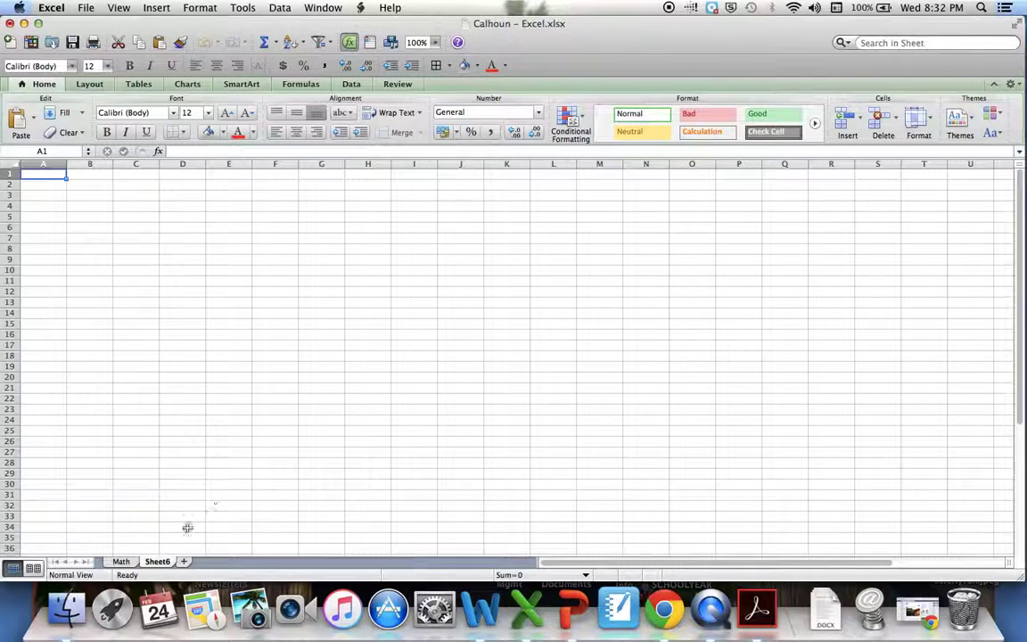
right_click(156, 562)
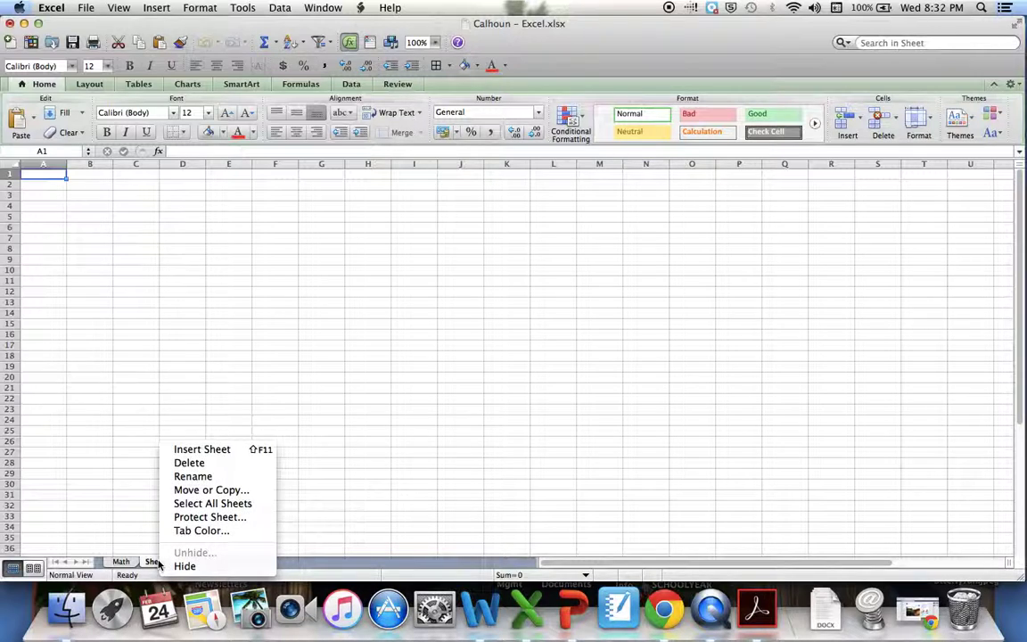
click(194, 476)
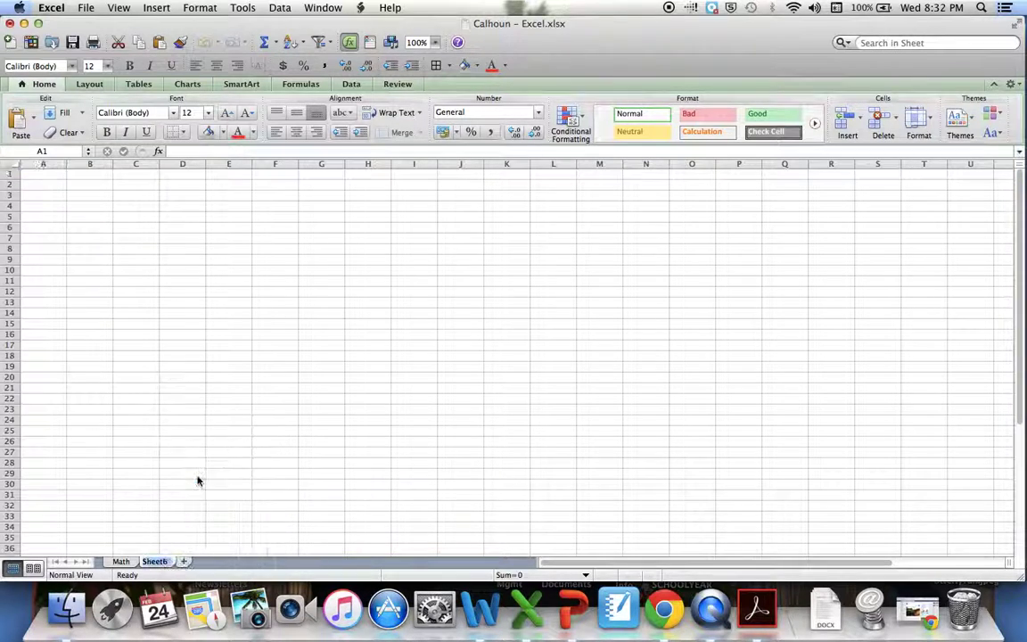
text(Reading)
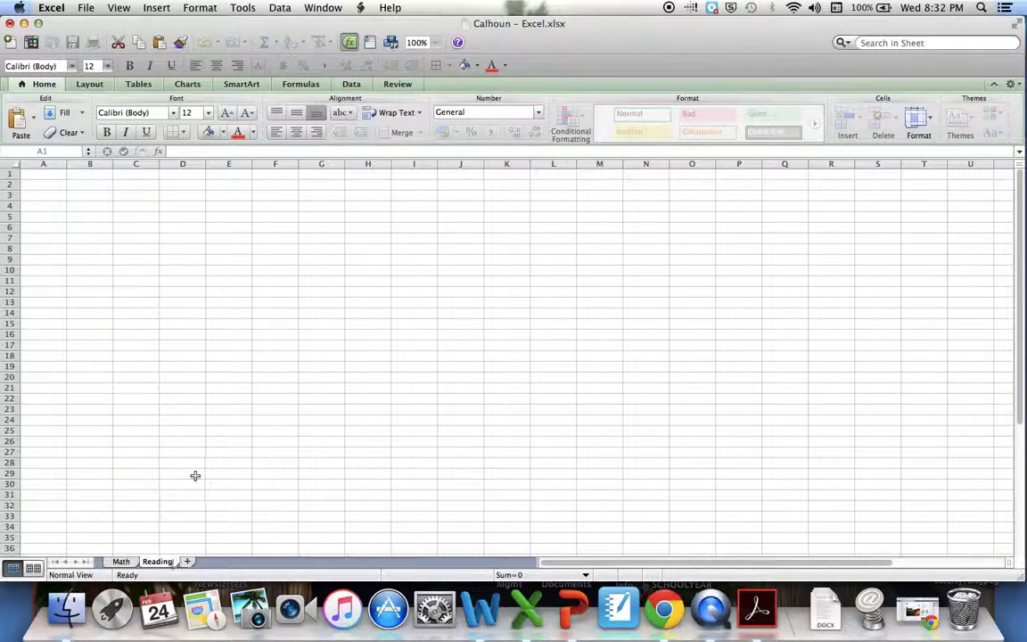
click(196, 476)
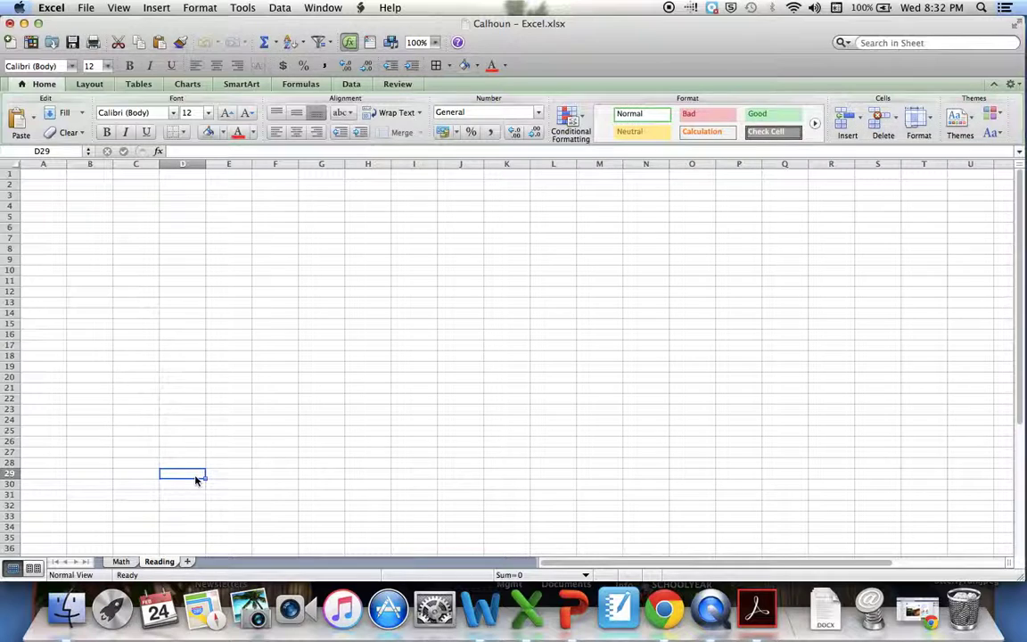
Create a copy of the Math worksheet at the end of the same workbook
click(122, 562)
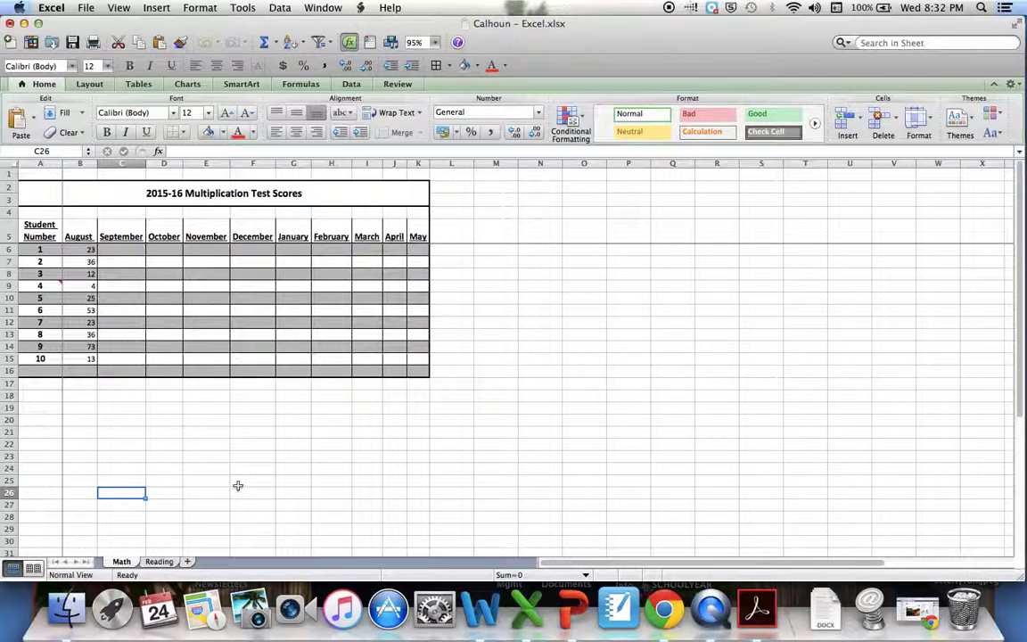
click(160, 561)
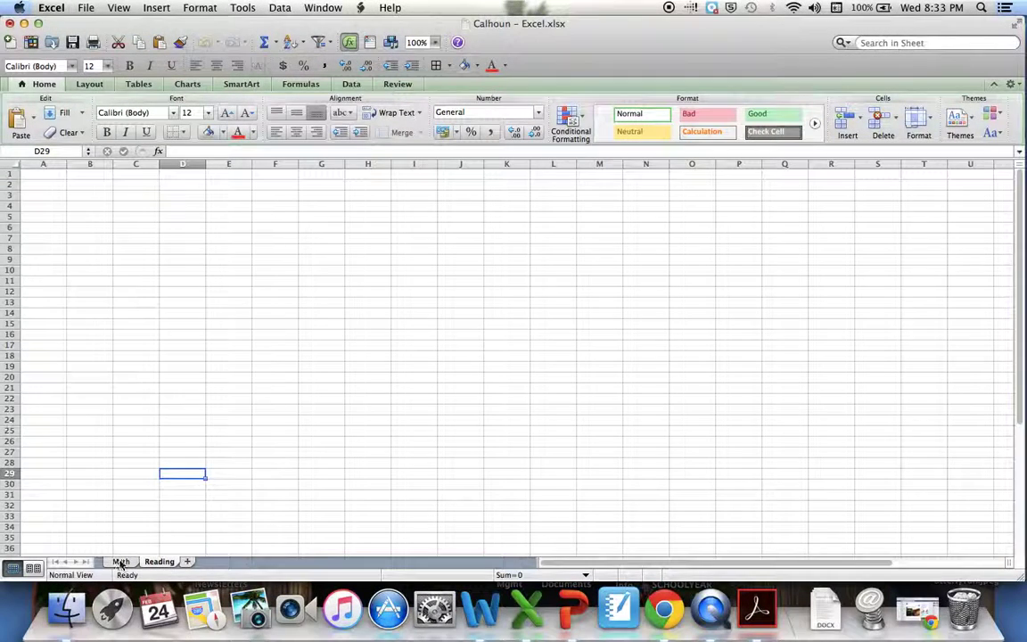
click(121, 561)
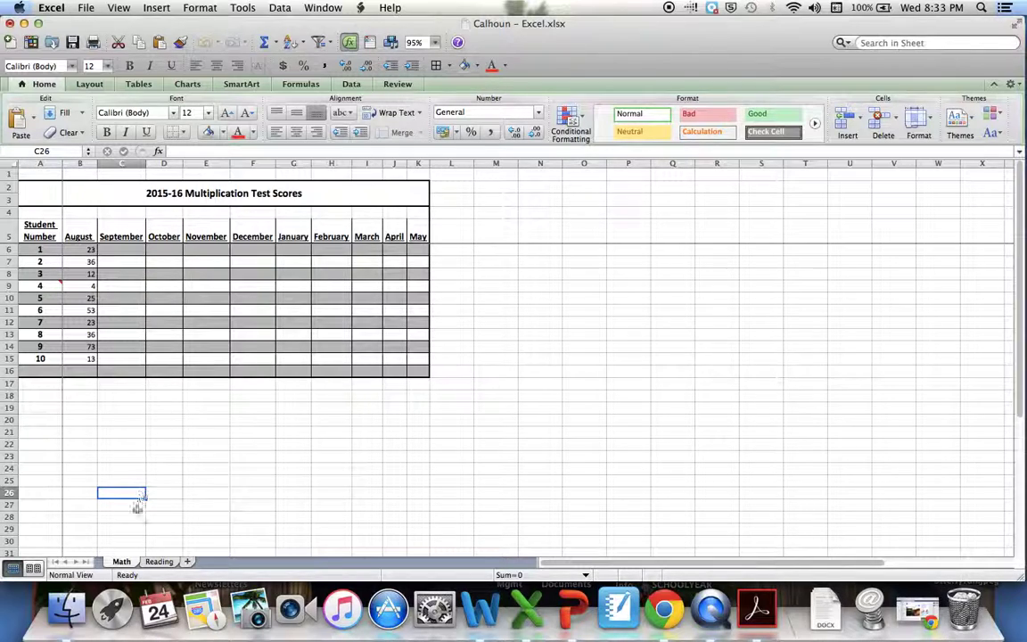
right_click(125, 565)
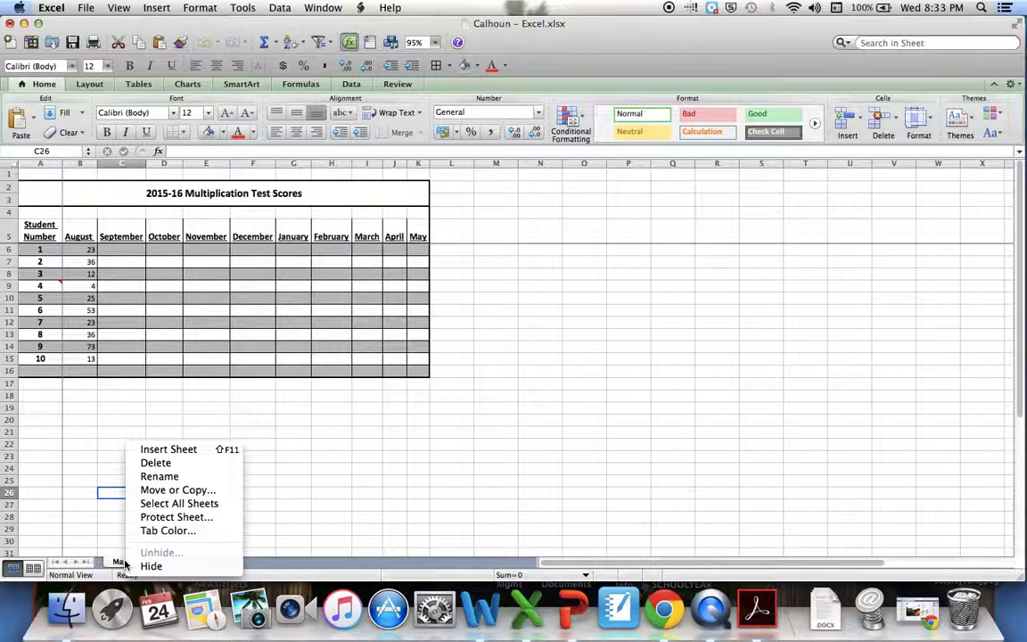
click(166, 490)
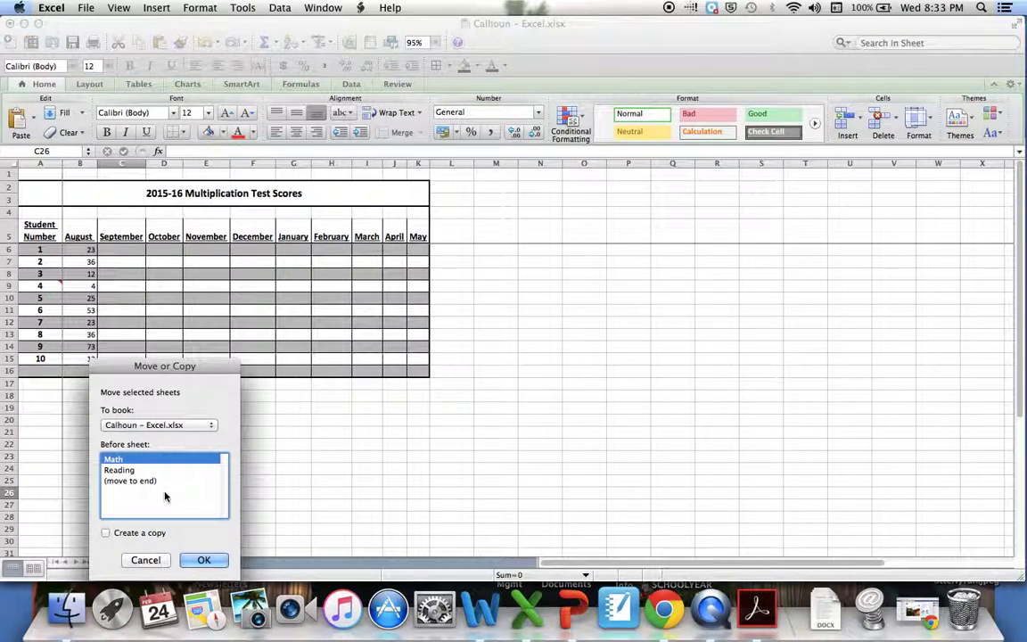
click(106, 533)
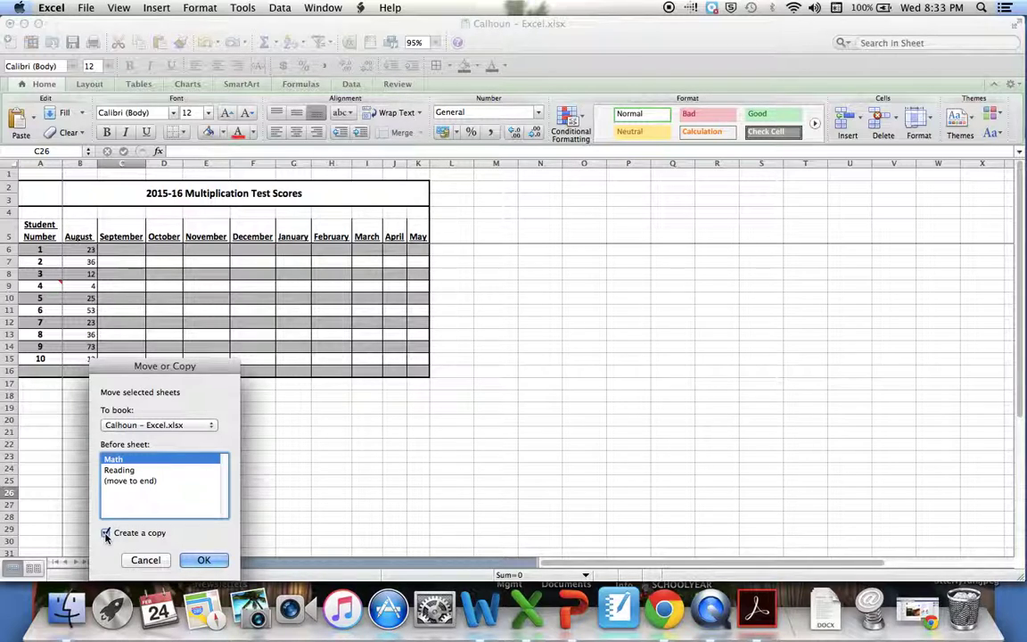
click(121, 481)
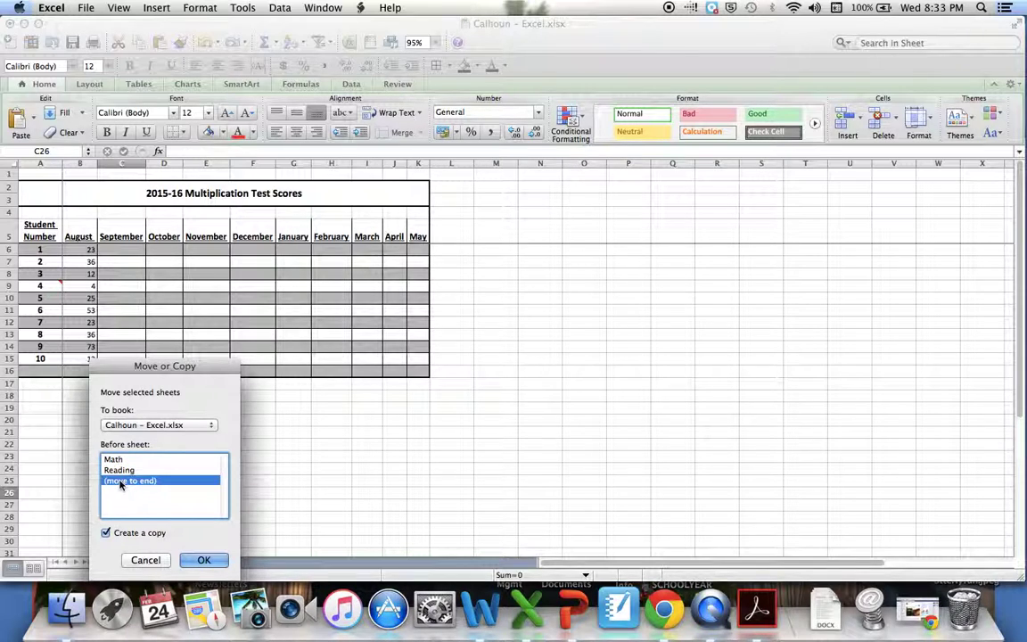
click(204, 558)
click(122, 560)
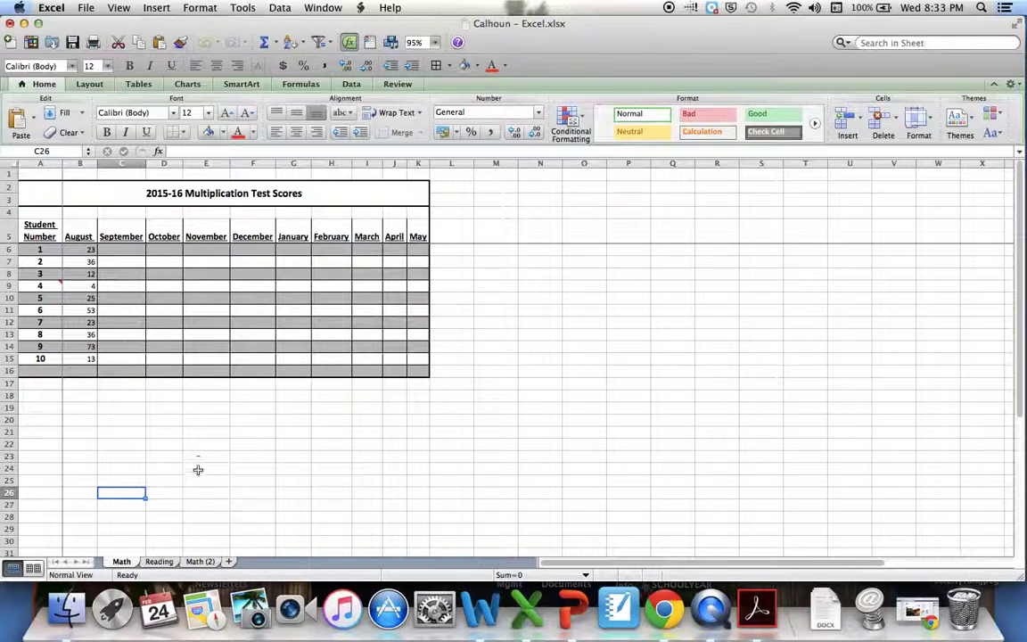
Rename the copied Math worksheet as Social Studies
click(204, 562)
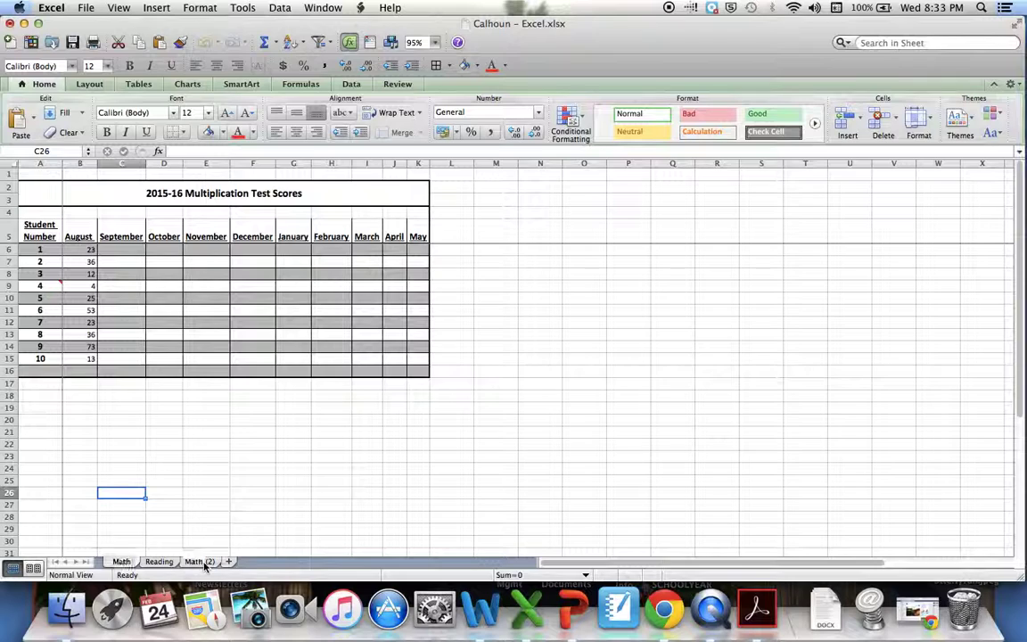
right_click(201, 563)
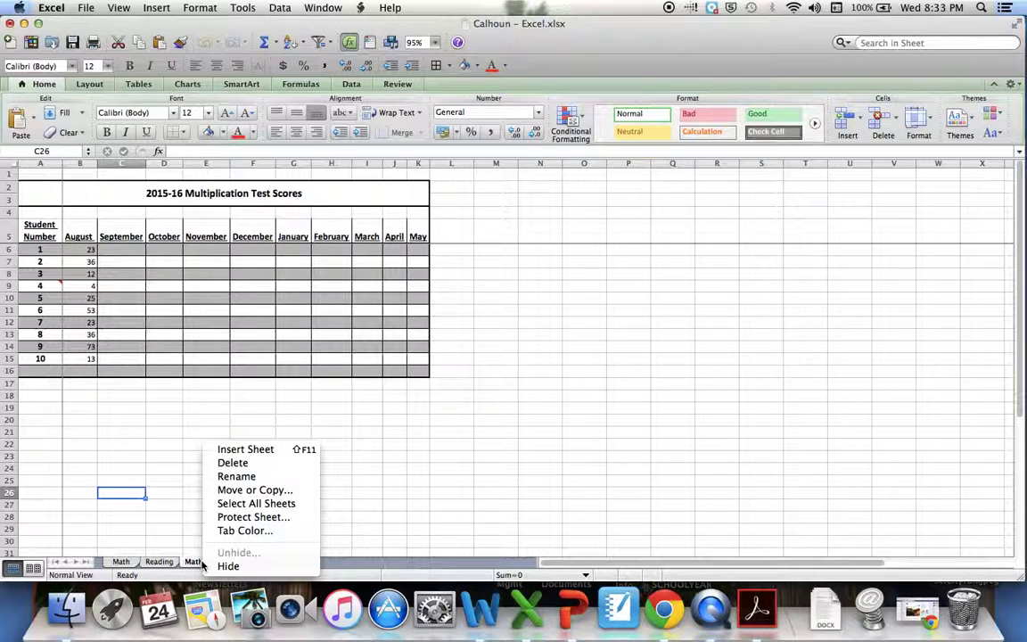
click(236, 478)
text(Social)
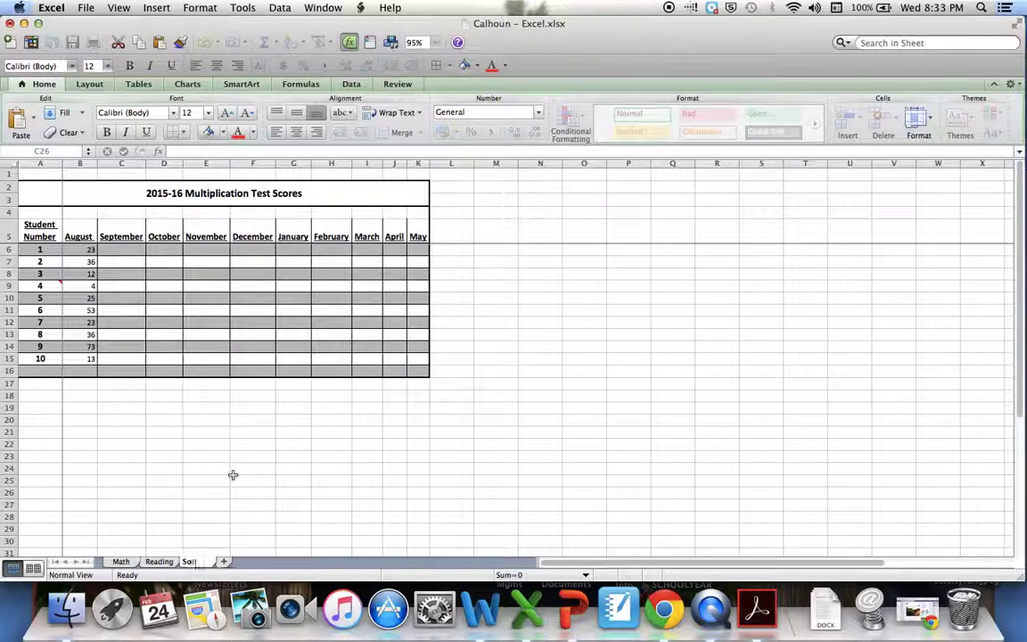
text( Studies)
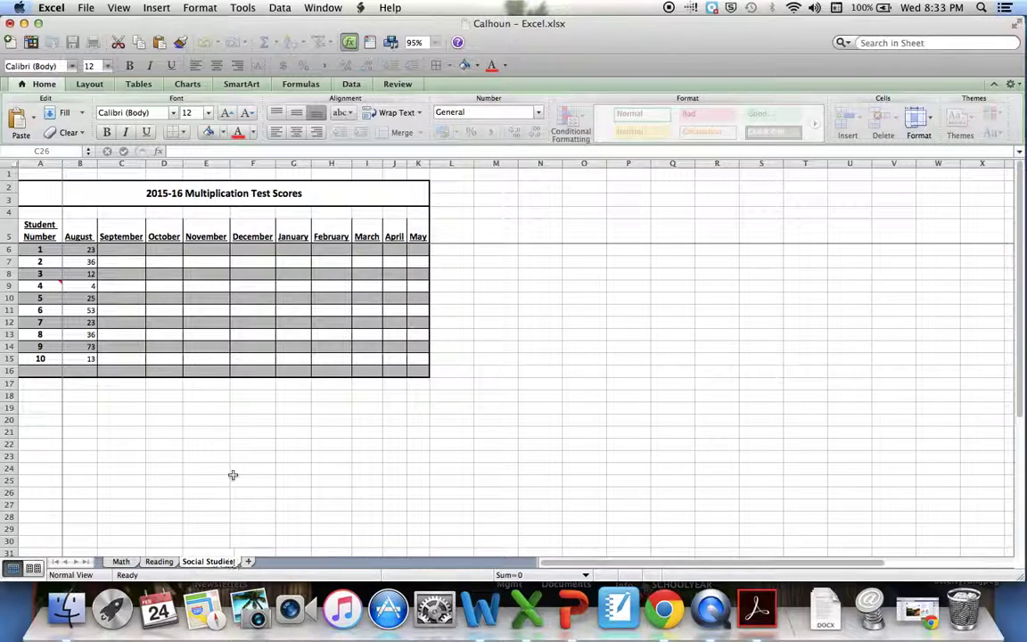
click(305, 481)
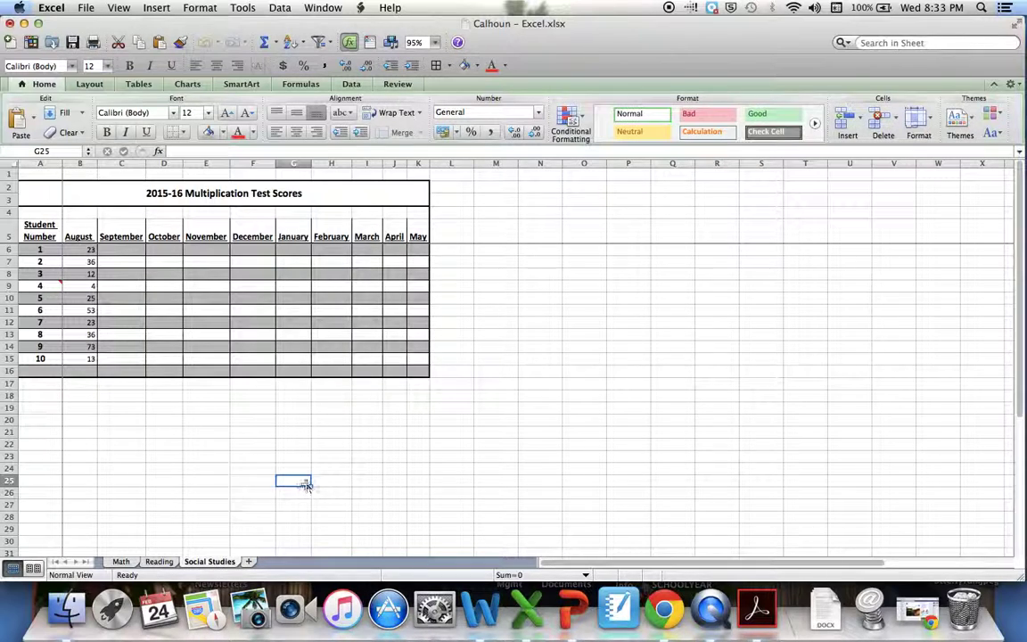
Protect the Math worksheet with a verified password, allowing only the selection of locked and unlocked cells
click(159, 562)
click(122, 561)
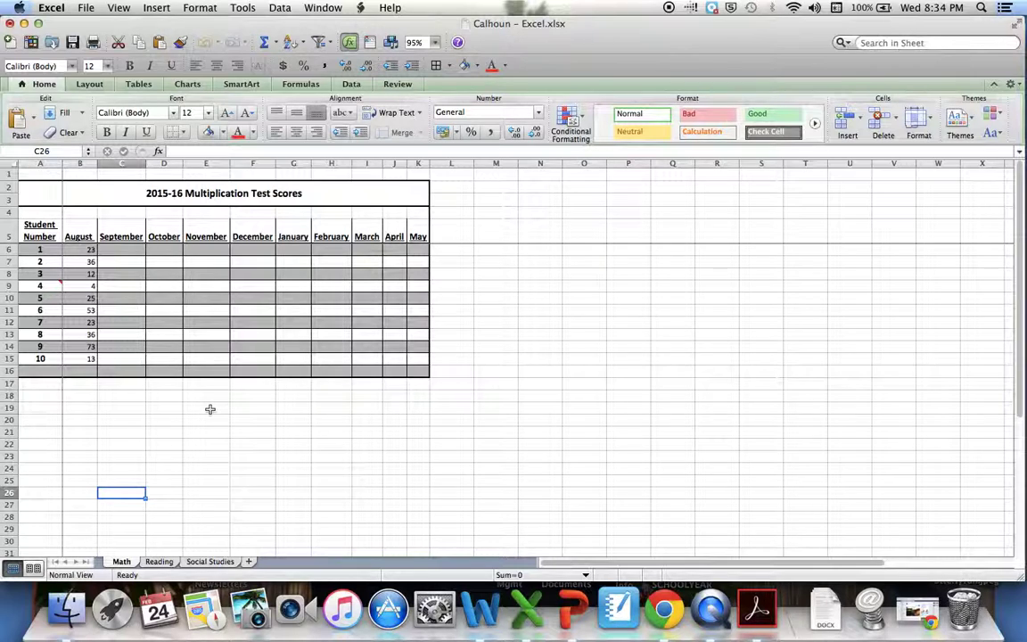
right_click(124, 564)
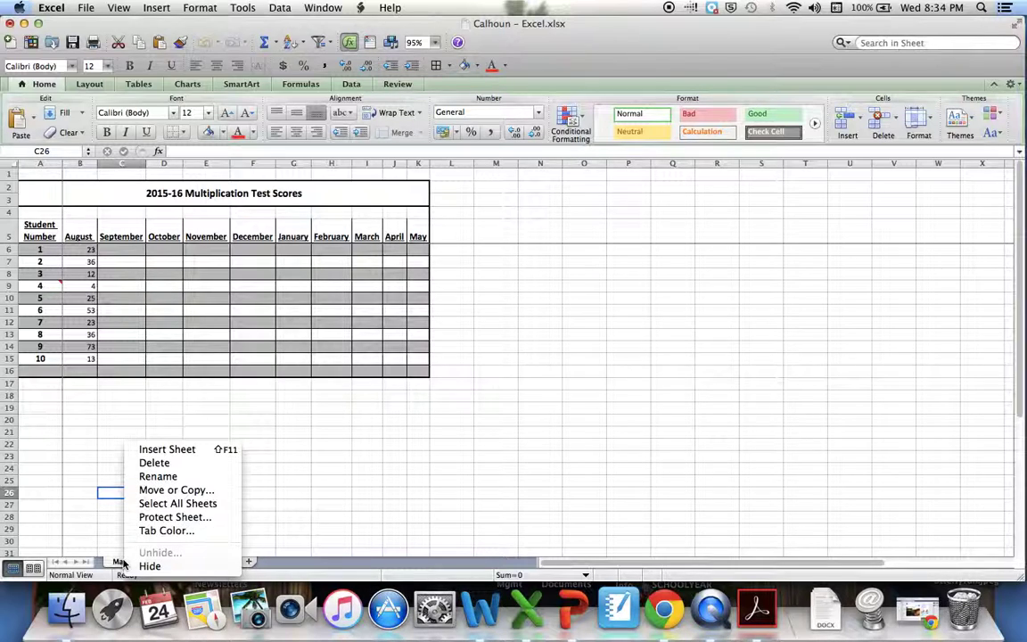
click(152, 521)
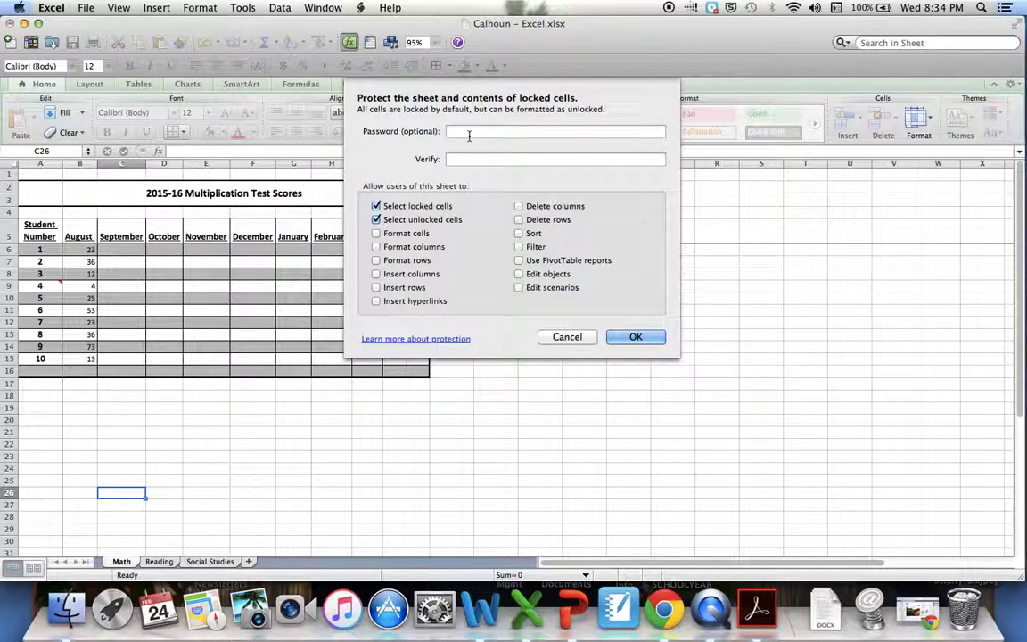
text(••••••)
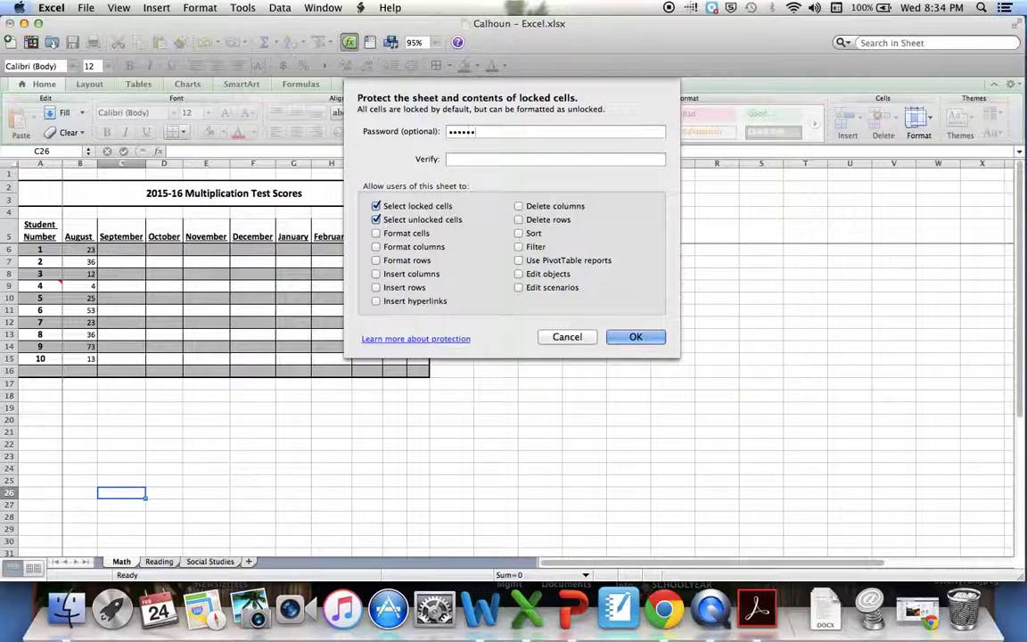
text(••••••)
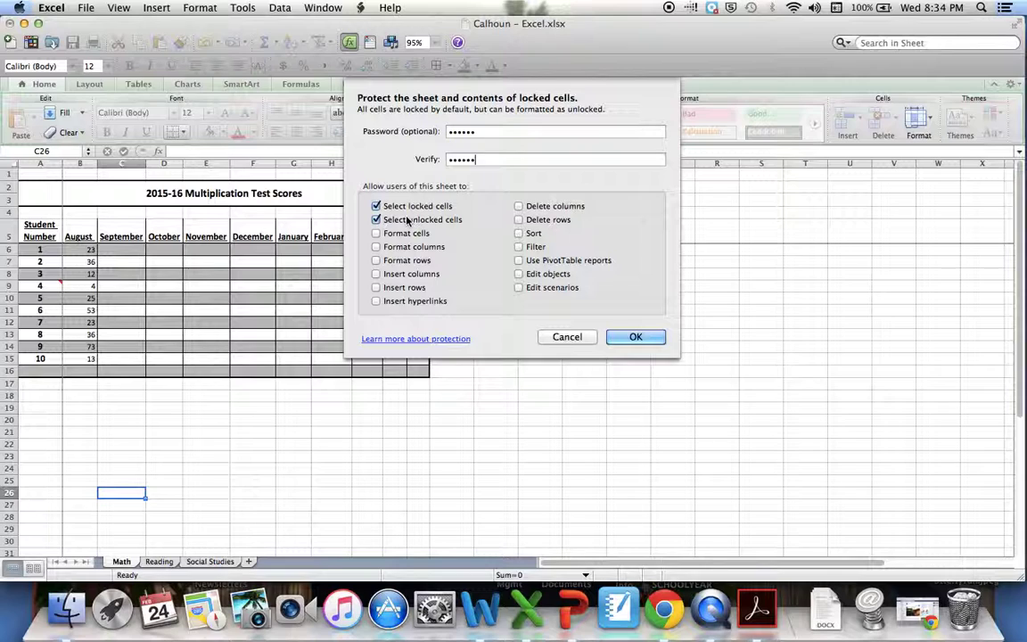
click(635, 337)
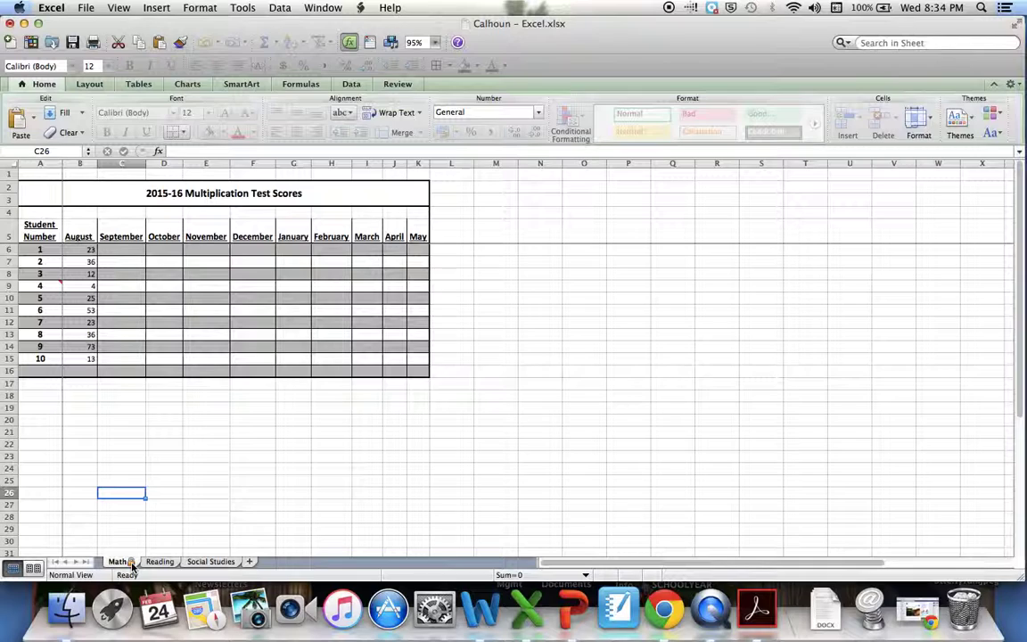
Try to enter 3 as the September score of student 2 in the protected Math worksheet
click(124, 262)
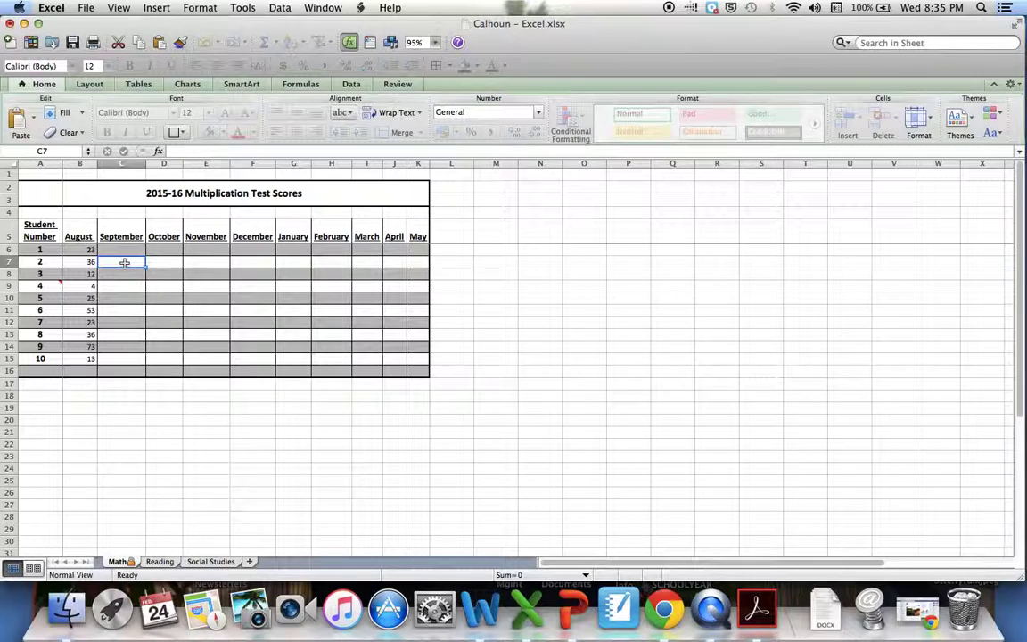
key(3)
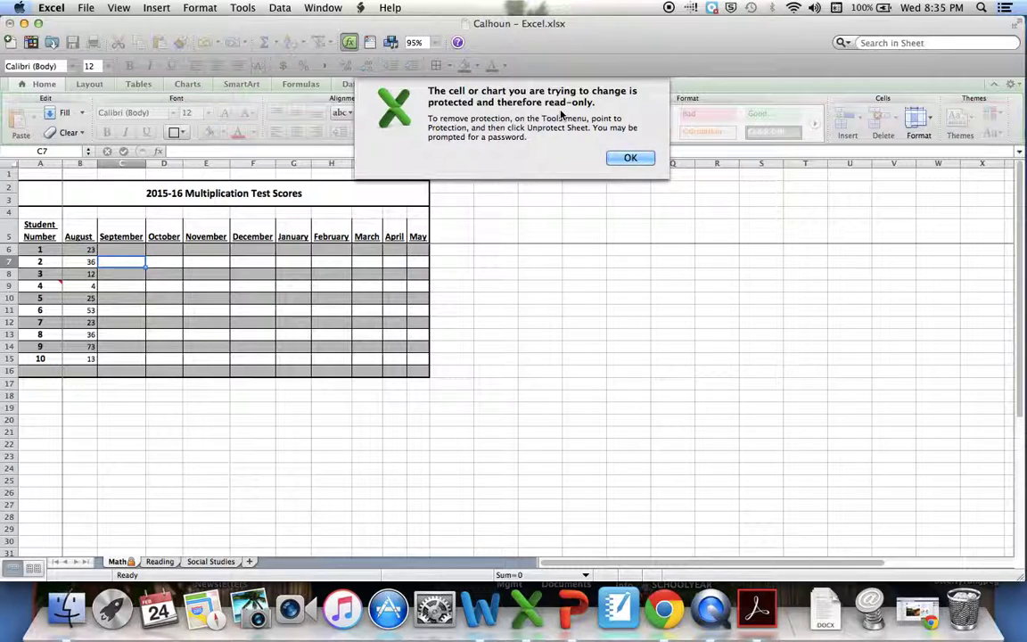
click(627, 159)
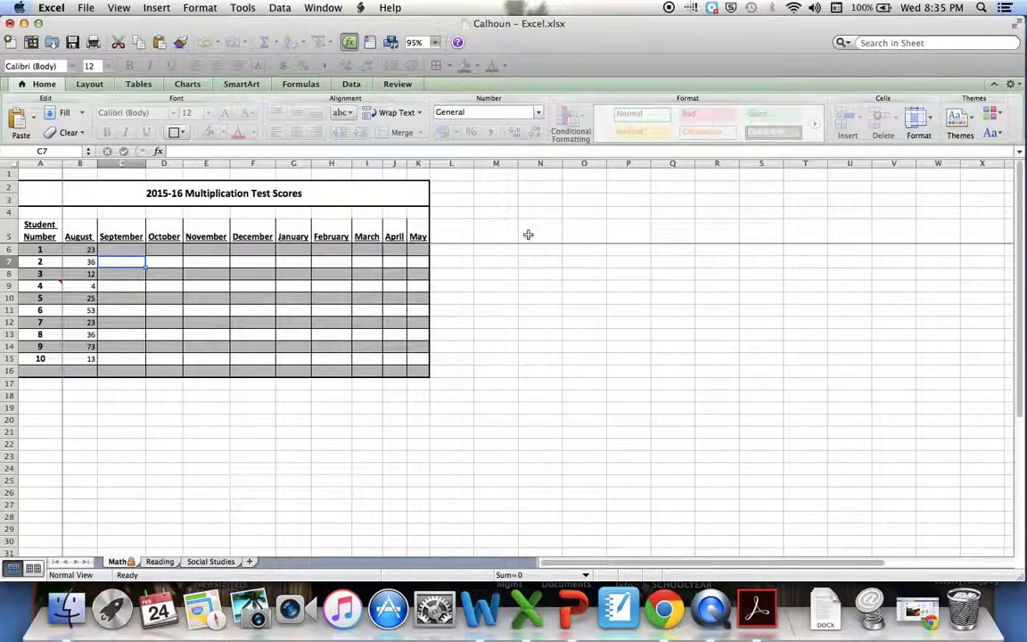
Remove the protection from the Math worksheet by entering the sheet password
right_click(122, 564)
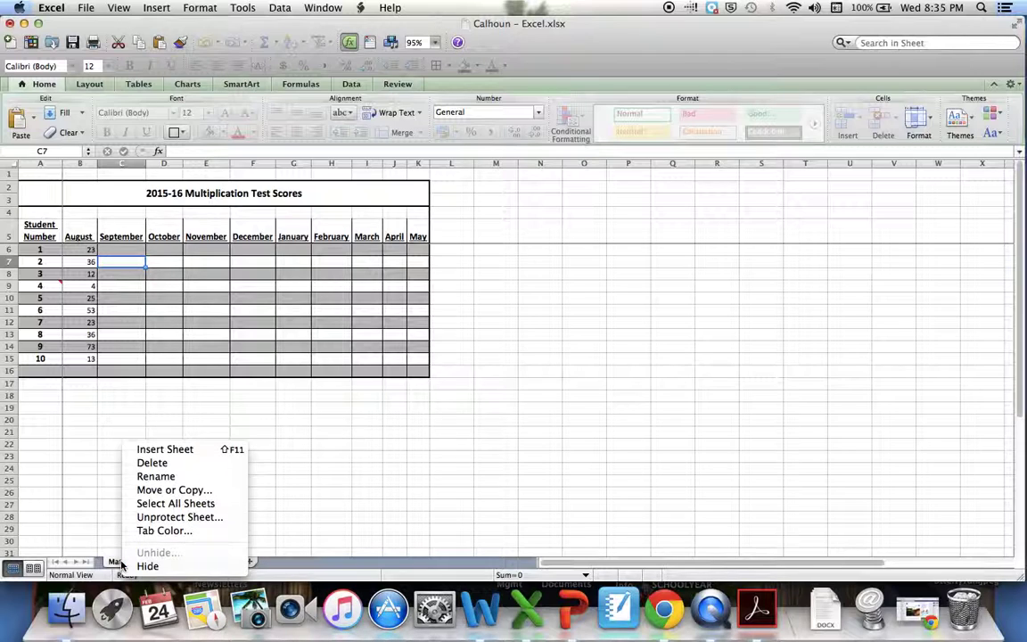
click(156, 521)
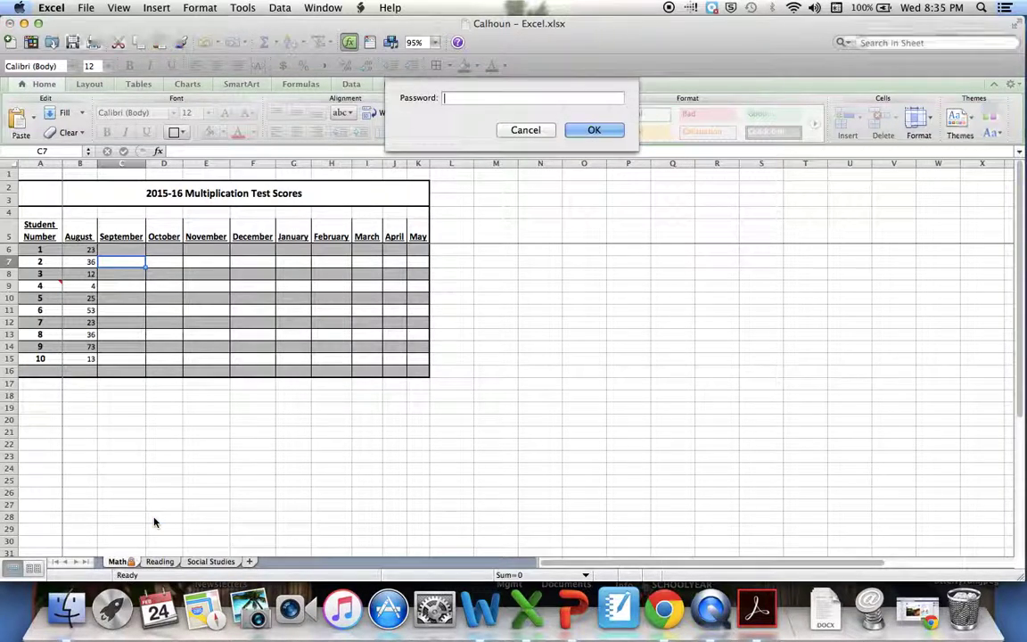
text(••••••)
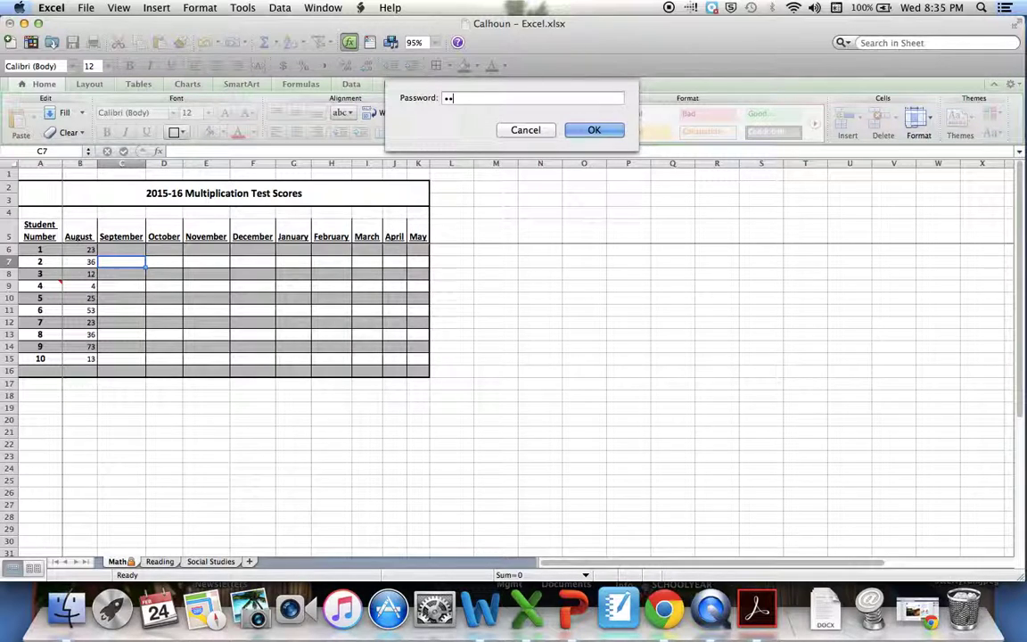
click(590, 131)
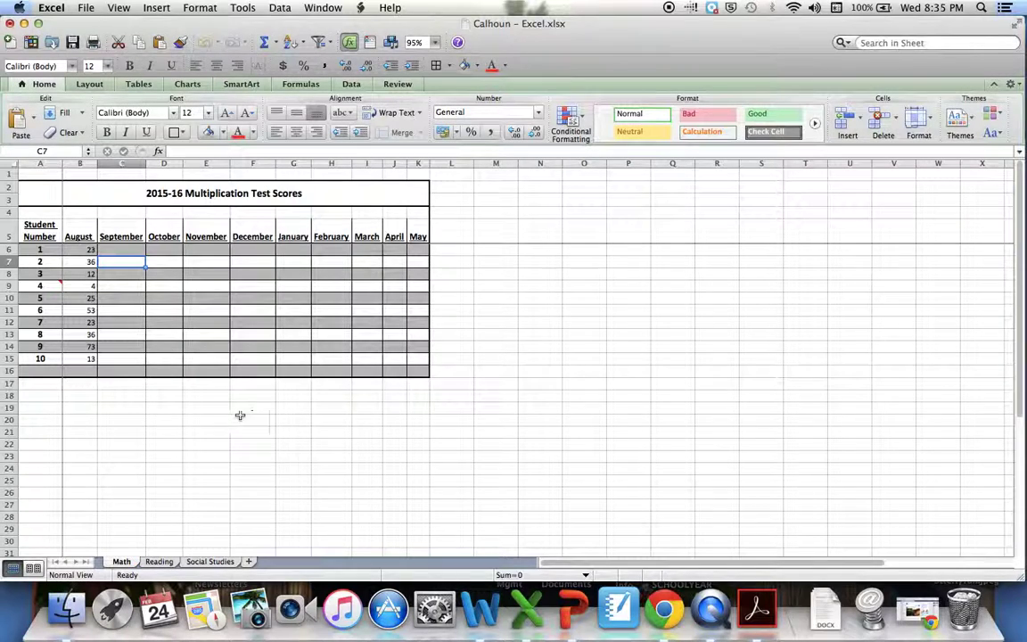